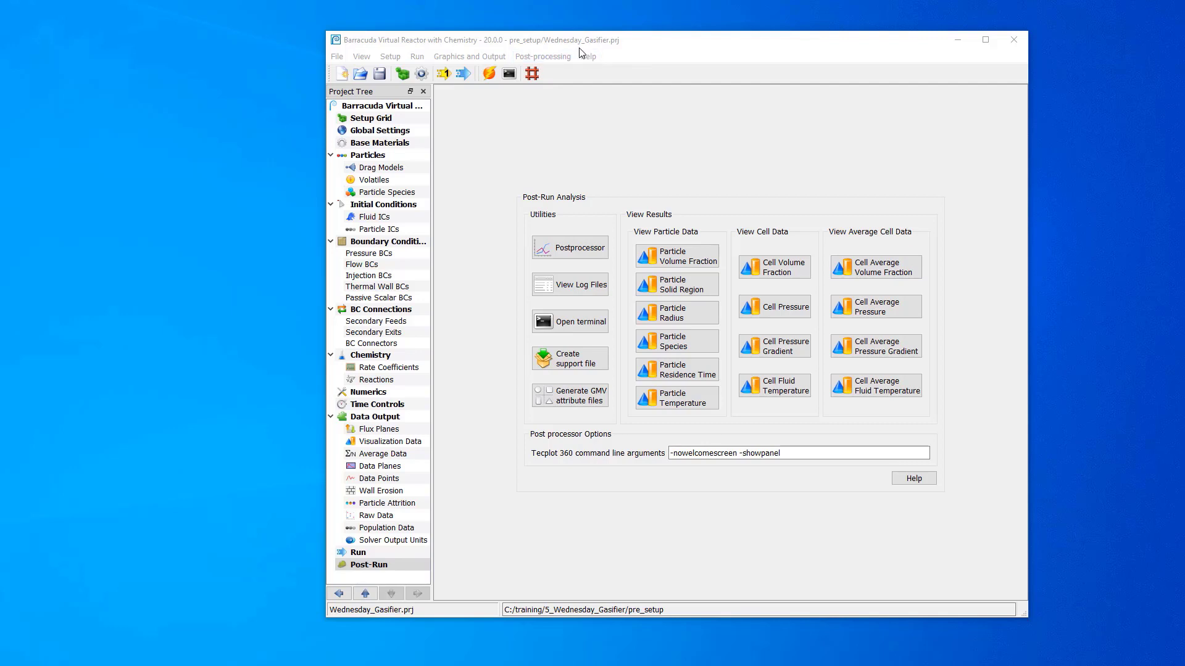
Open the particle radius results from Barracuda's post-run analysis in Tecplot 360 and turn on value blanking
click(663, 318)
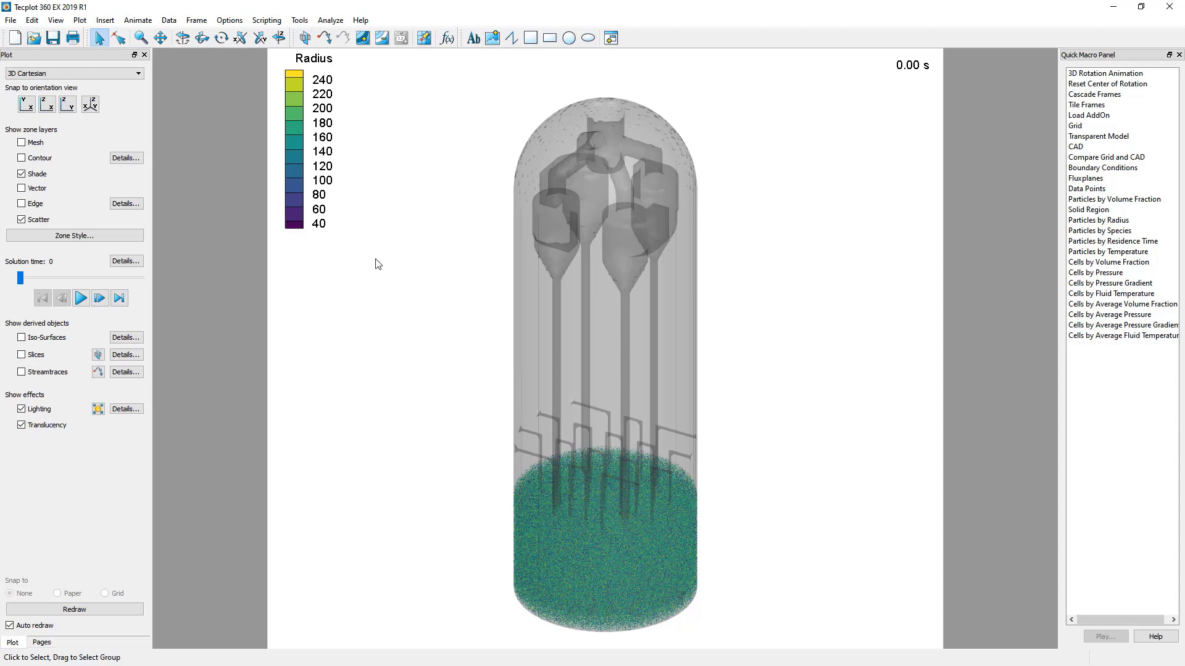
click(81, 21)
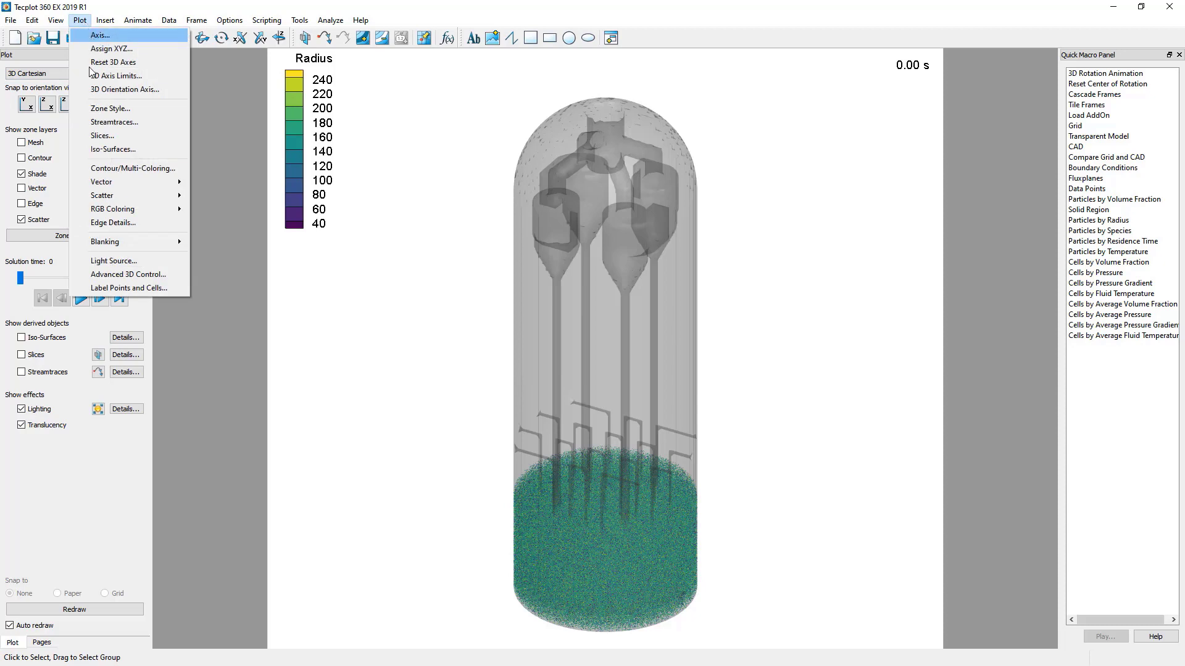
mouse_move(132, 243)
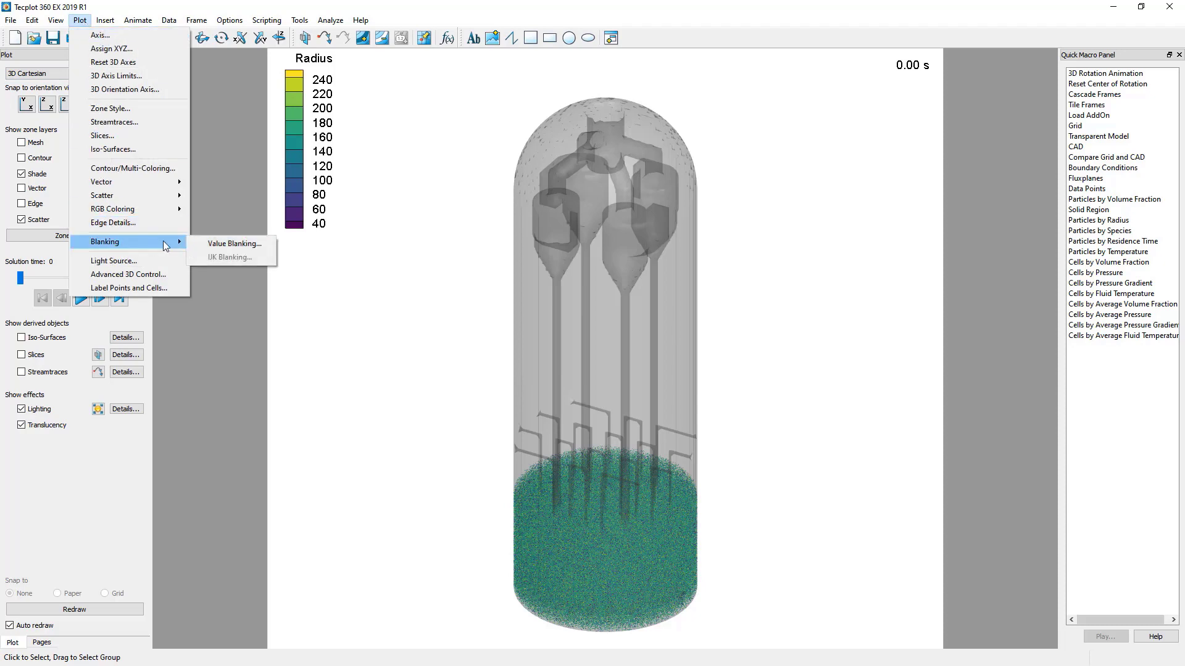
mouse_move(57, 21)
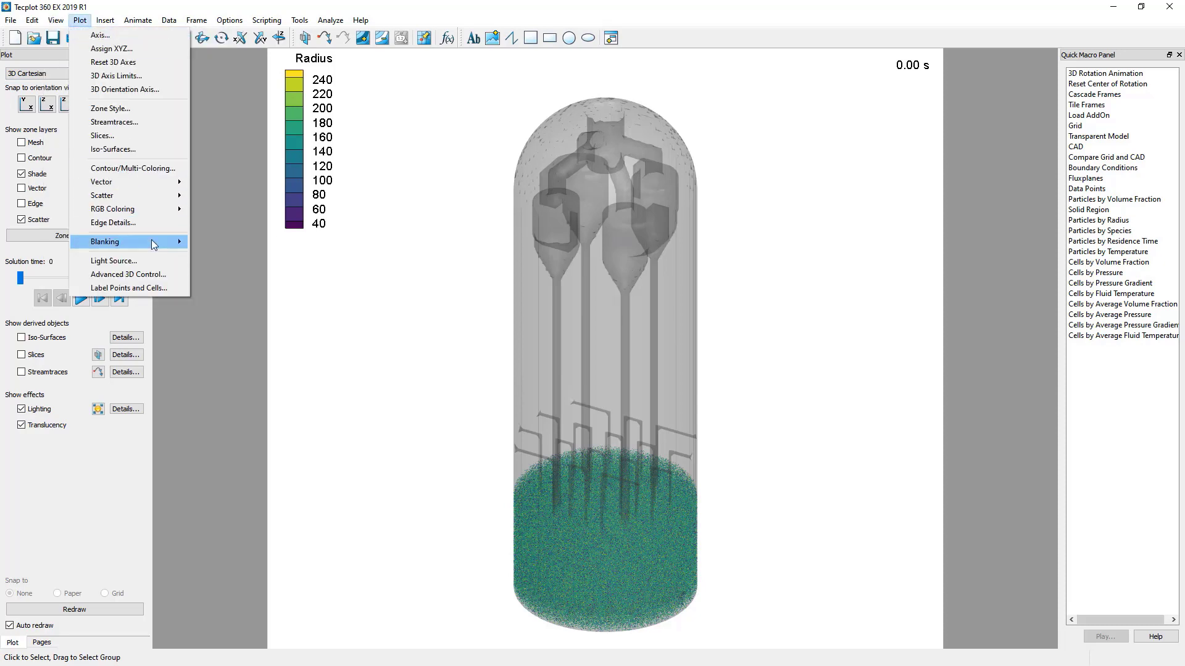
click(228, 243)
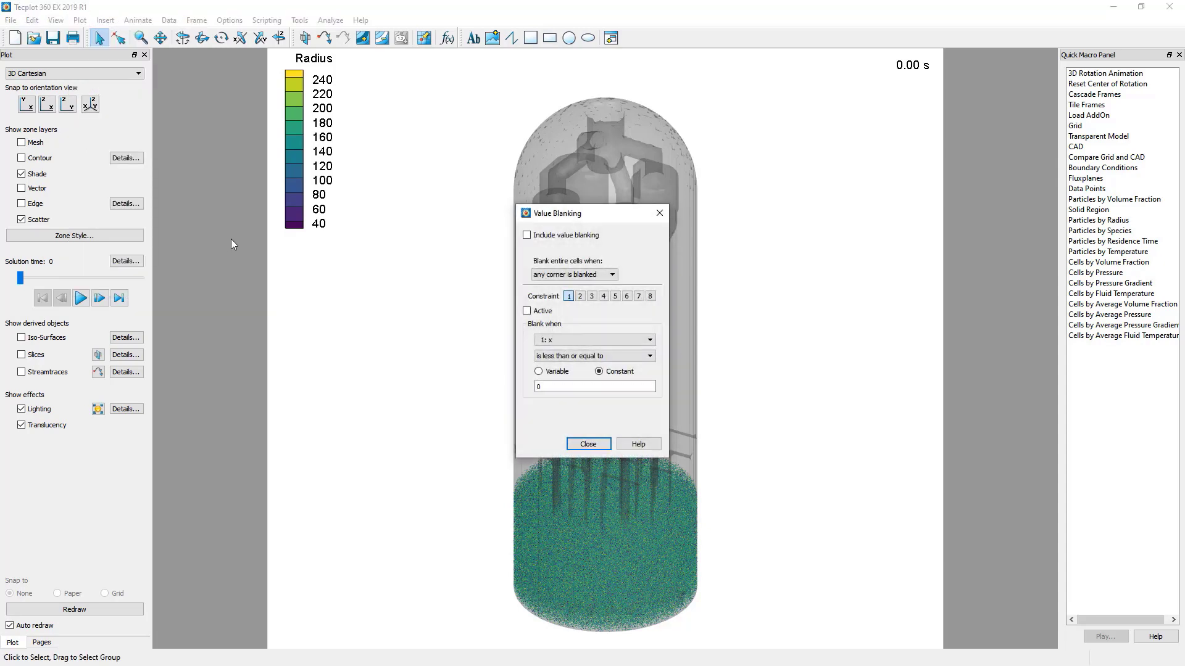
drag(582, 217, 796, 209)
click(737, 227)
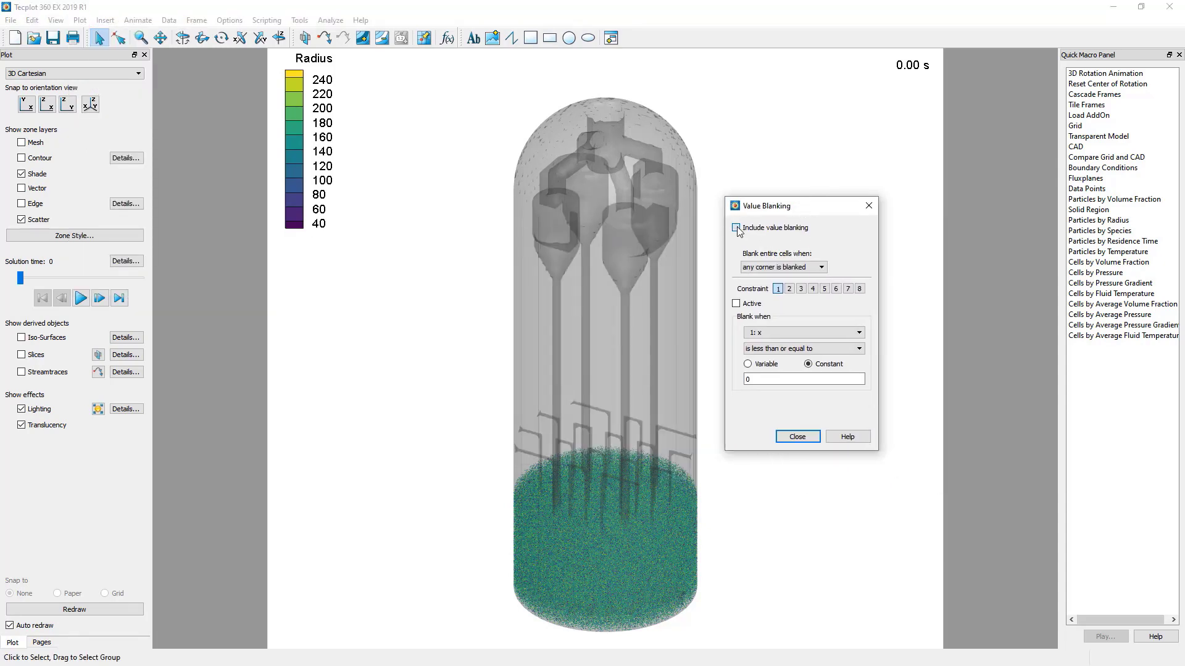
Activate blanking constraint 1 so that data is blanked when SpeciesIndex is equal to the constant 1
click(858, 333)
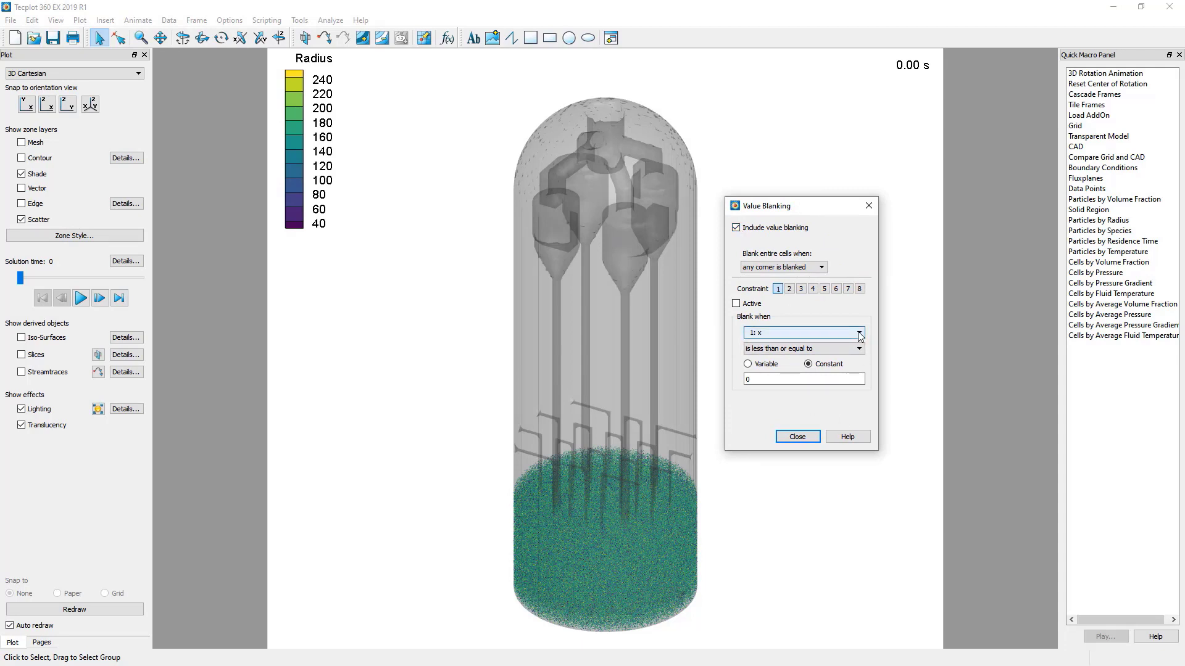
drag(861, 354, 860, 418)
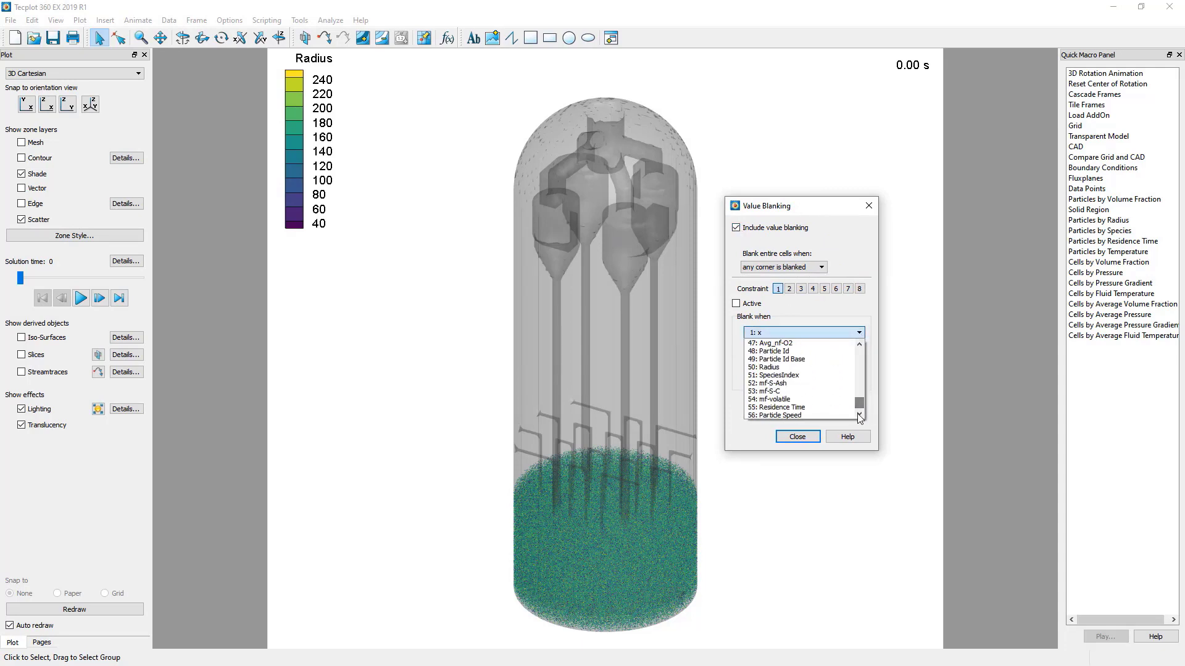
click(787, 377)
click(858, 350)
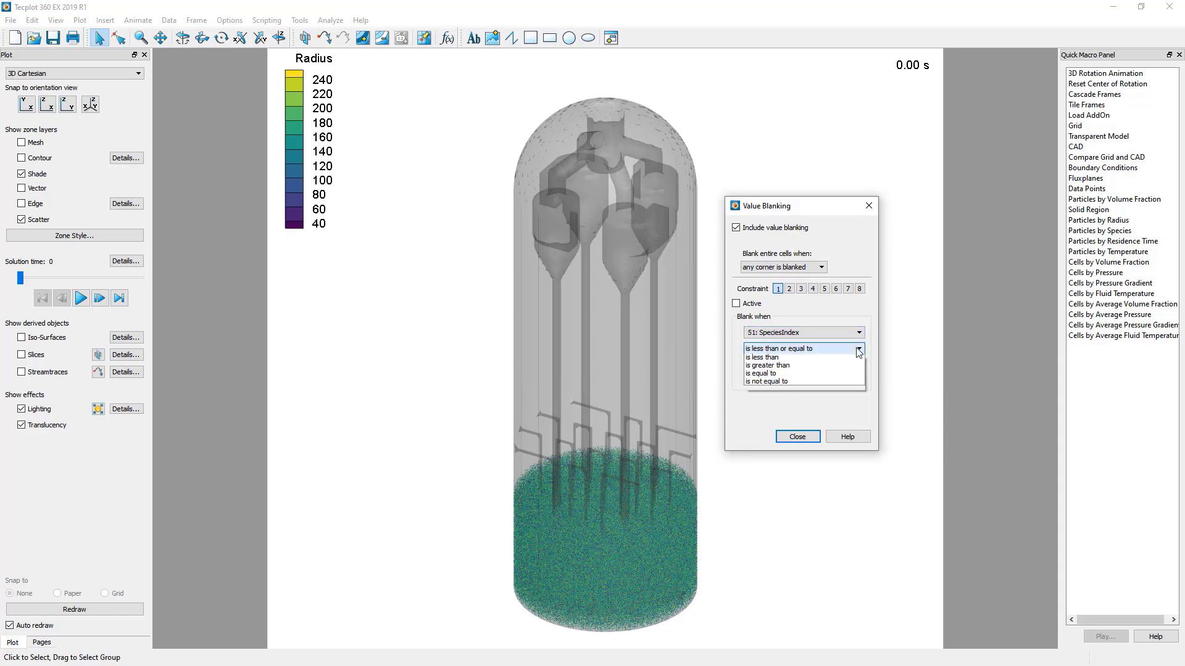
click(839, 387)
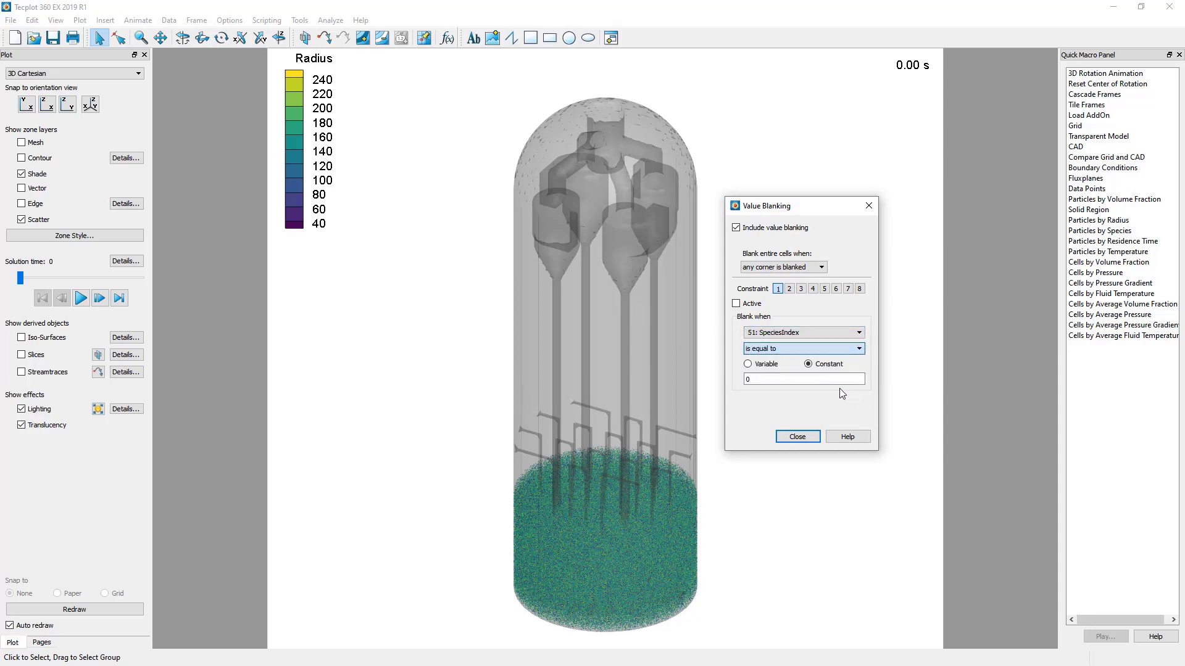
double_click(758, 378)
text(1)
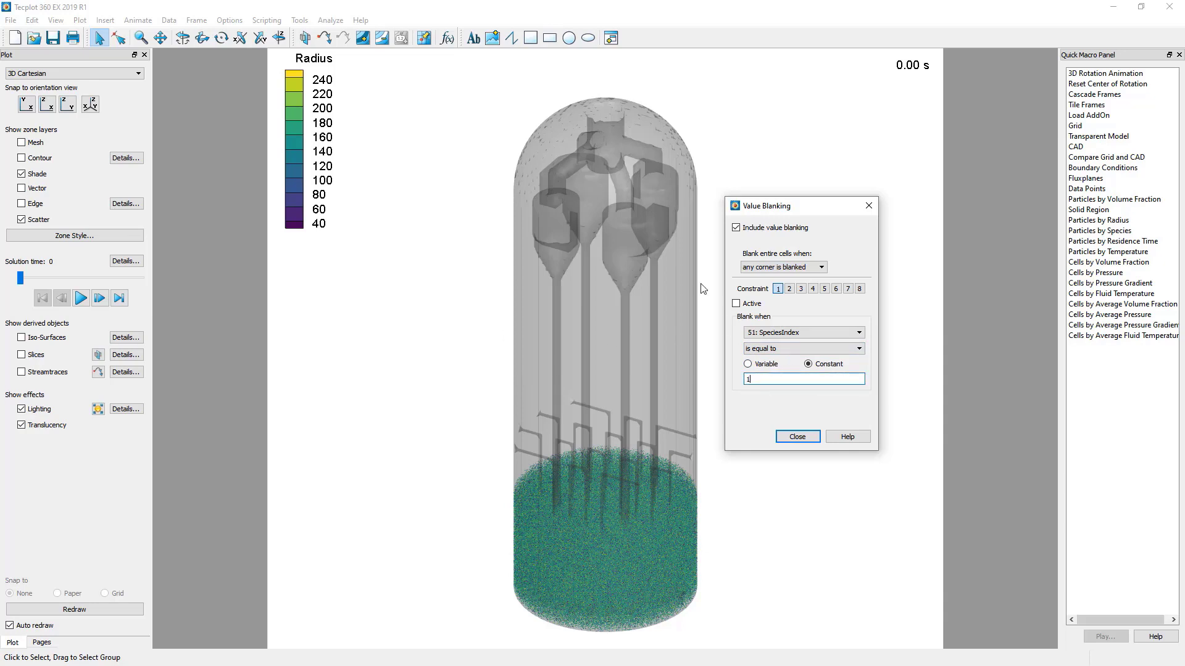
click(736, 303)
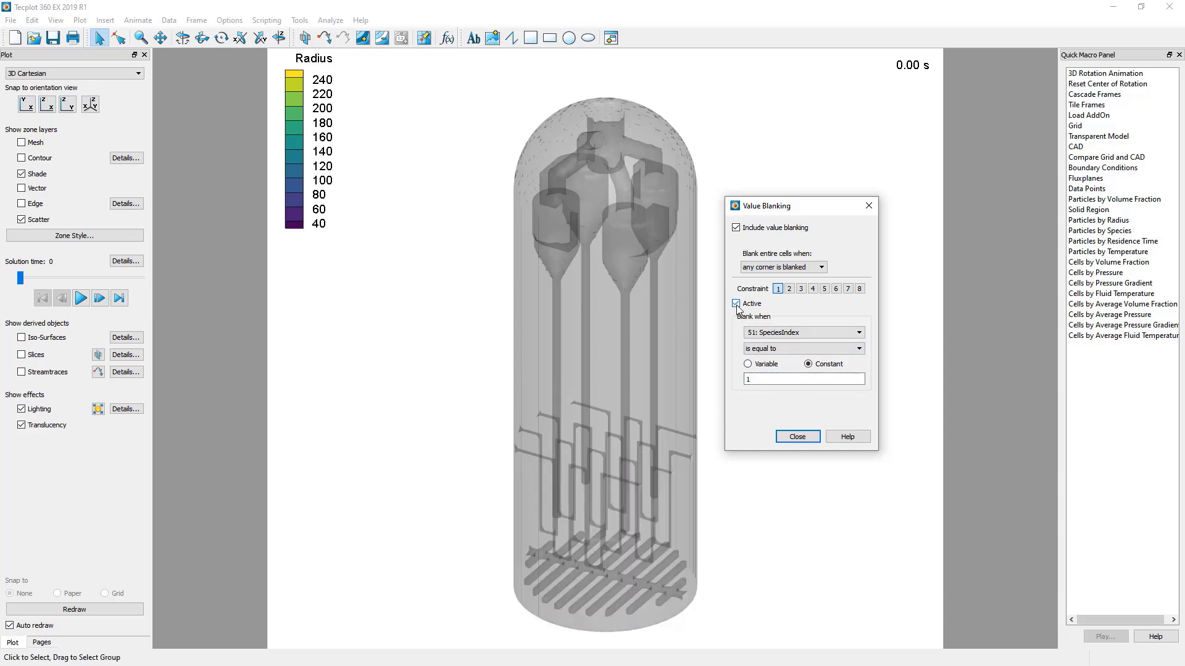
click(818, 437)
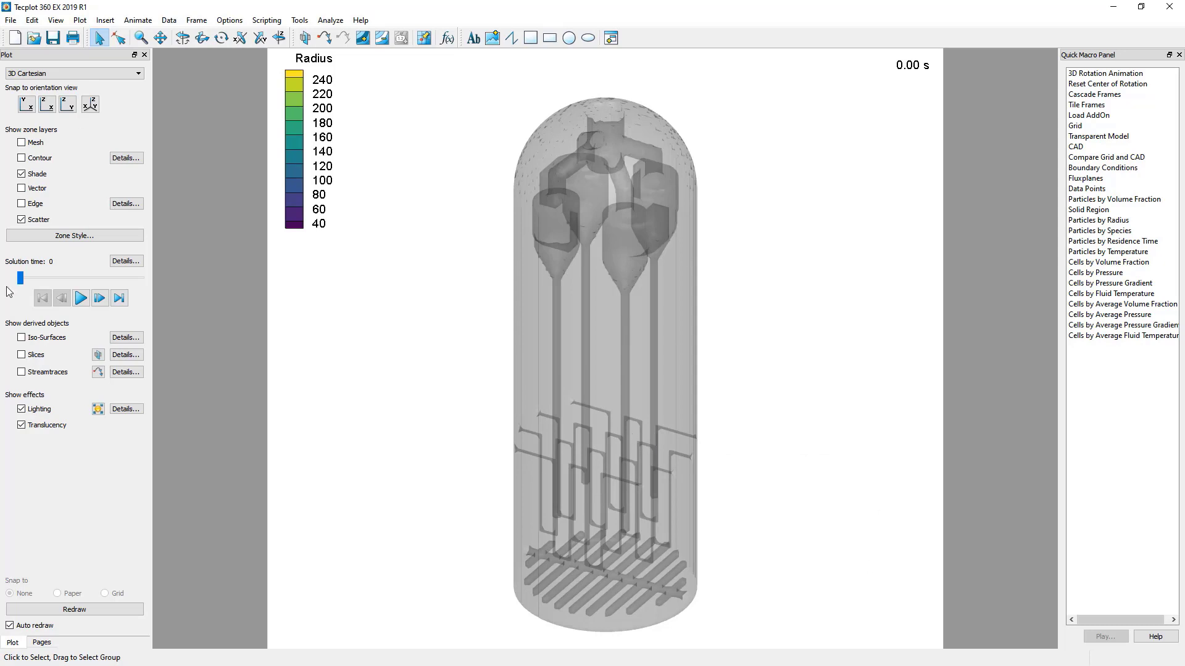
At the last solution time, set the Particles zone's scatter symbols to Sphere with a size of 0.50%
click(119, 299)
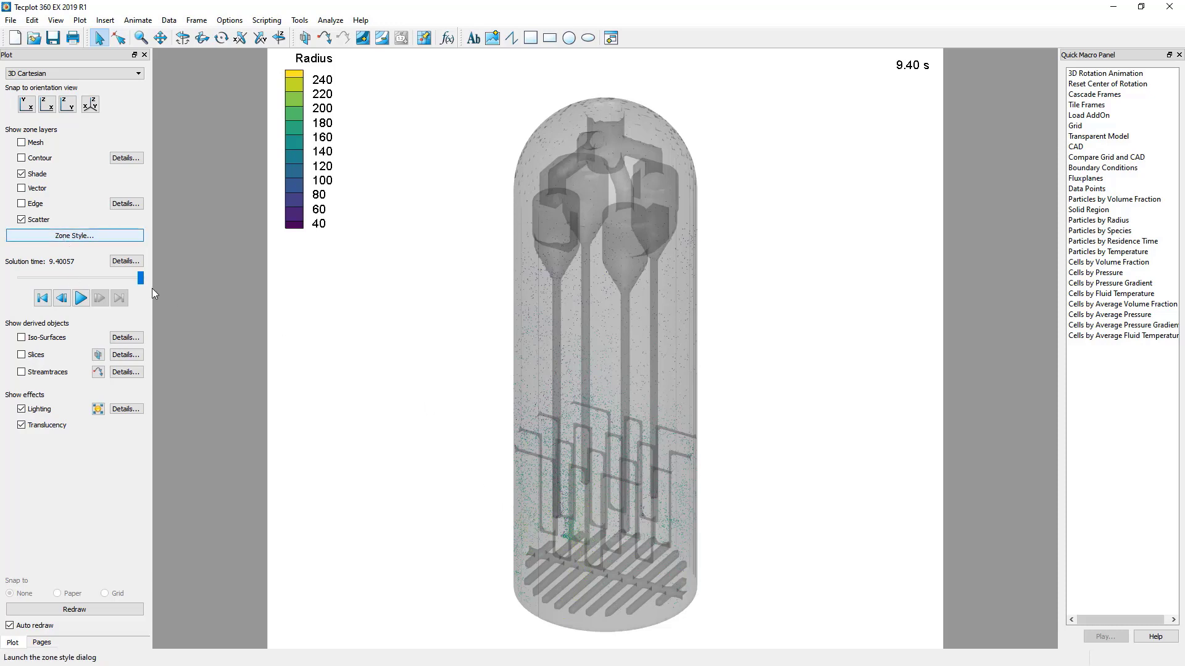
click(75, 238)
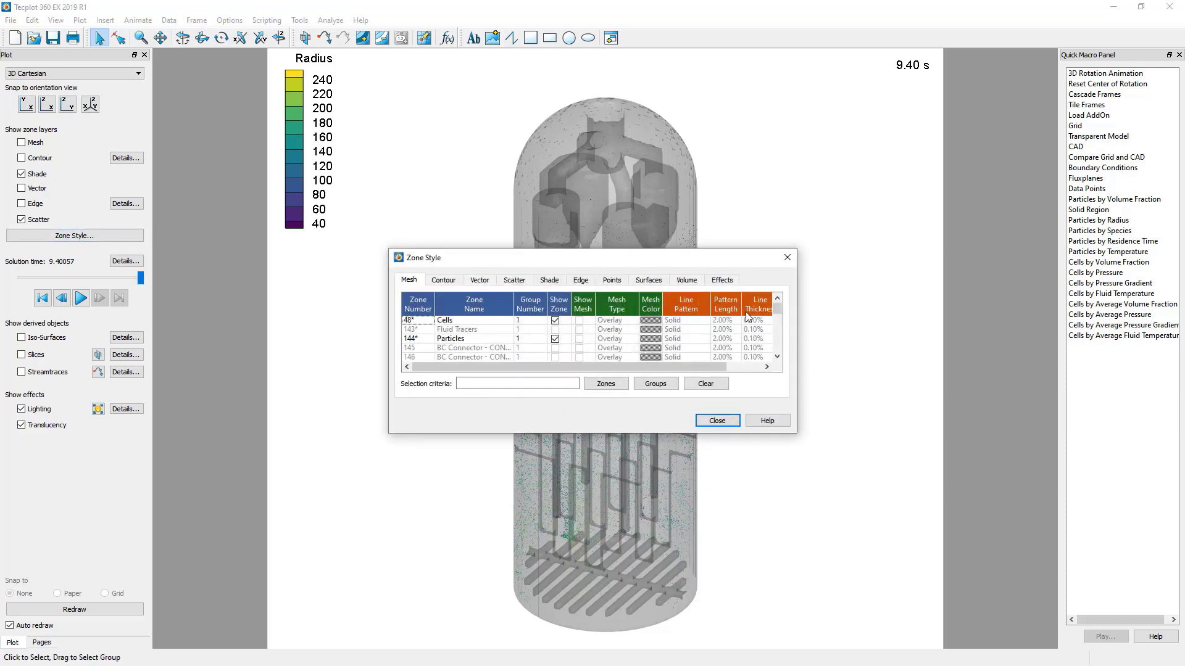
drag(664, 263, 977, 237)
click(826, 254)
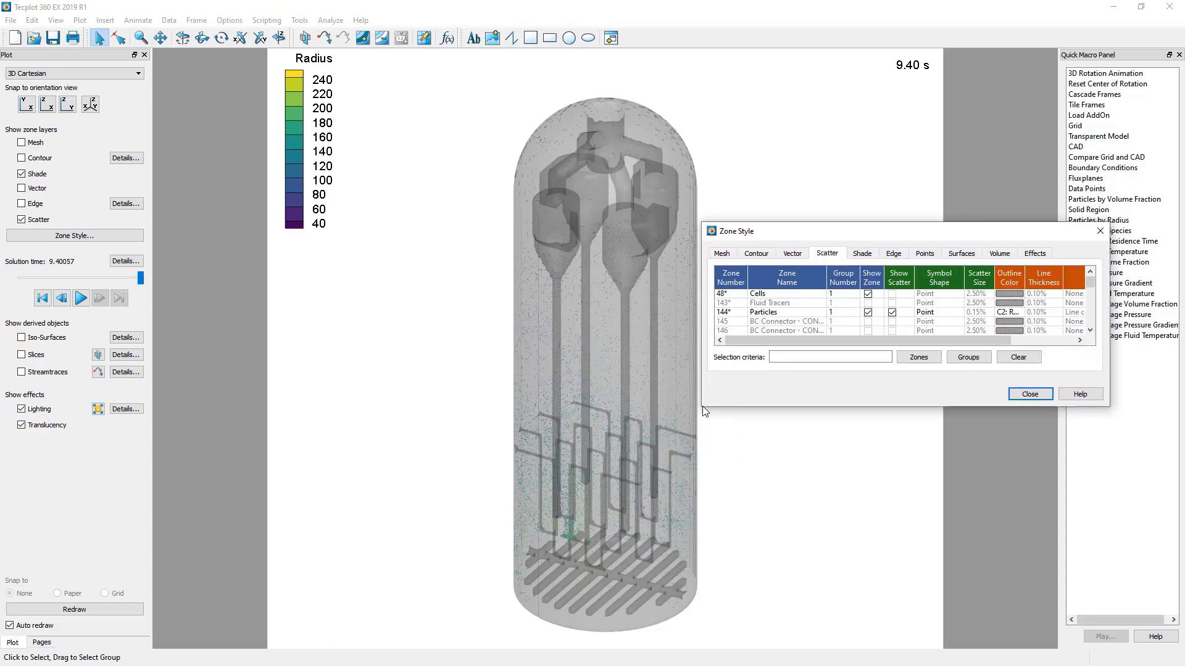
drag(706, 407, 704, 515)
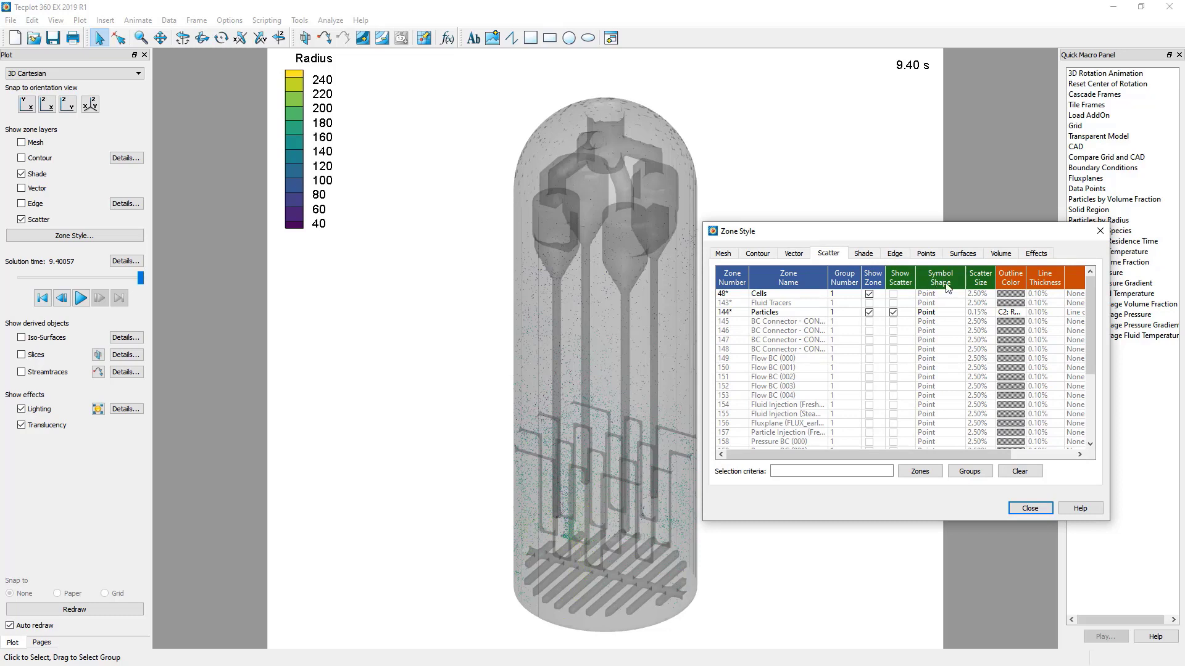
right_click(928, 314)
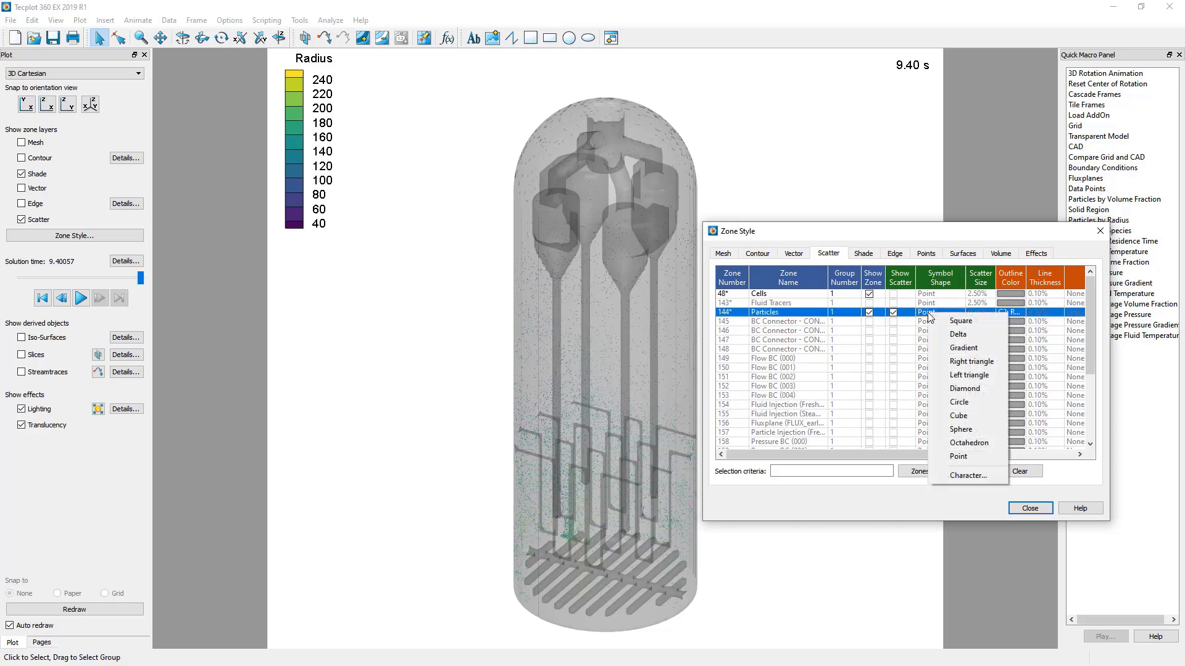
click(968, 430)
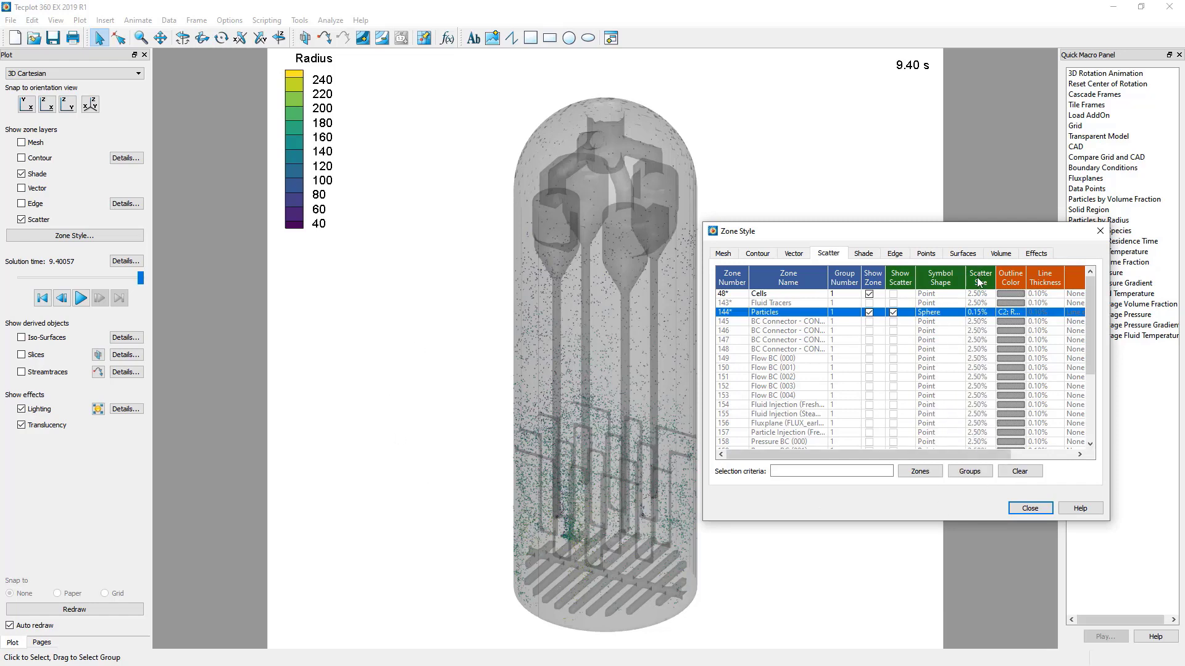
click(976, 313)
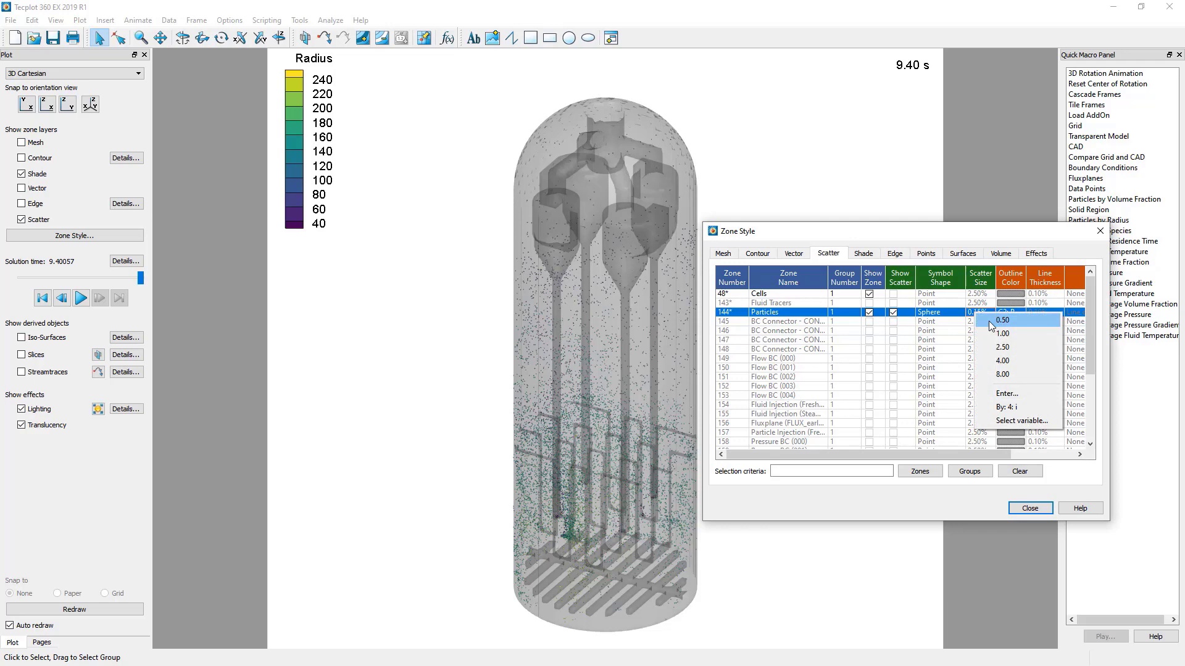
click(990, 323)
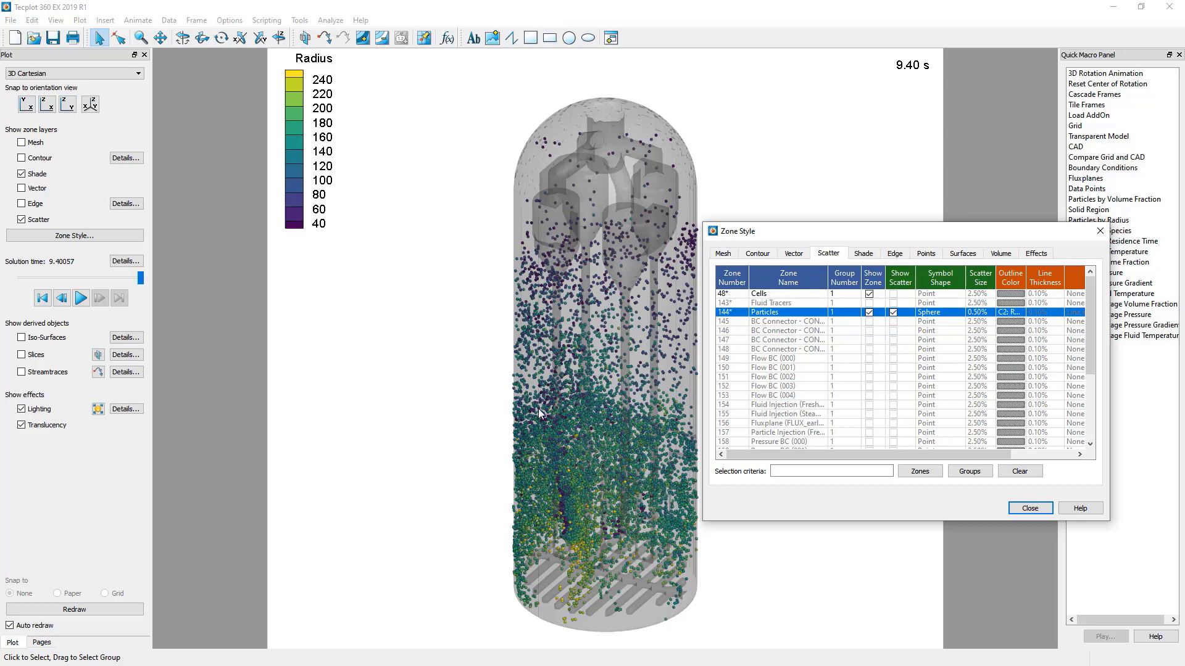
Choose Radius as the scatter-size variable and size the Particles zone's symbols by it
click(977, 314)
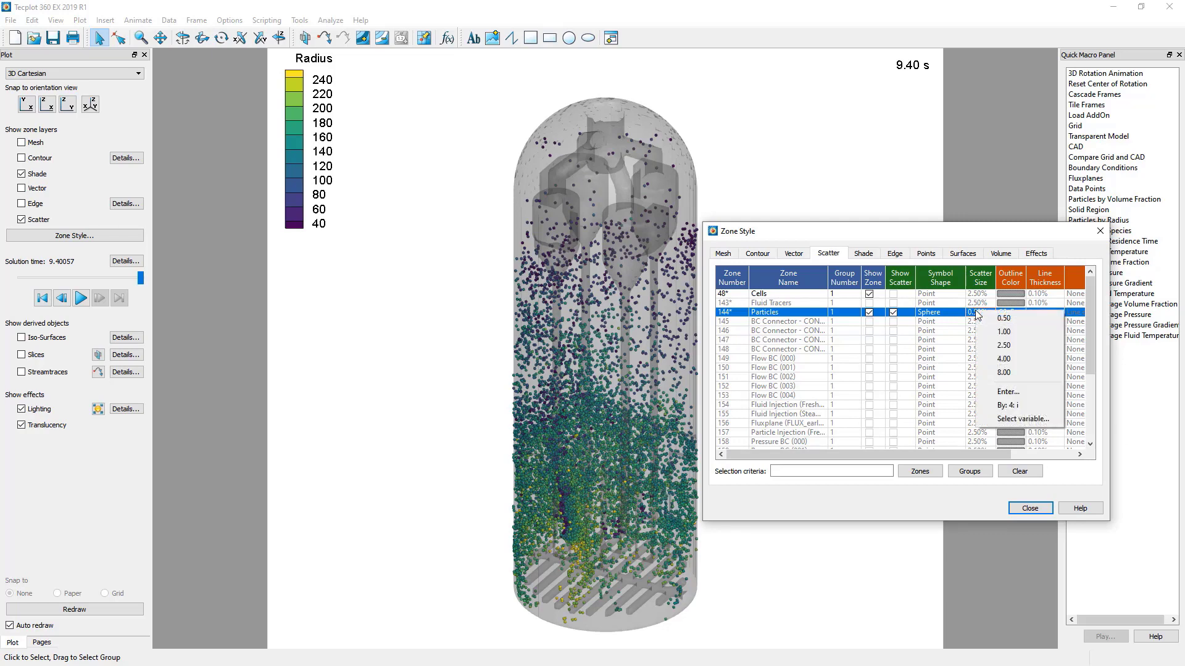
click(1024, 420)
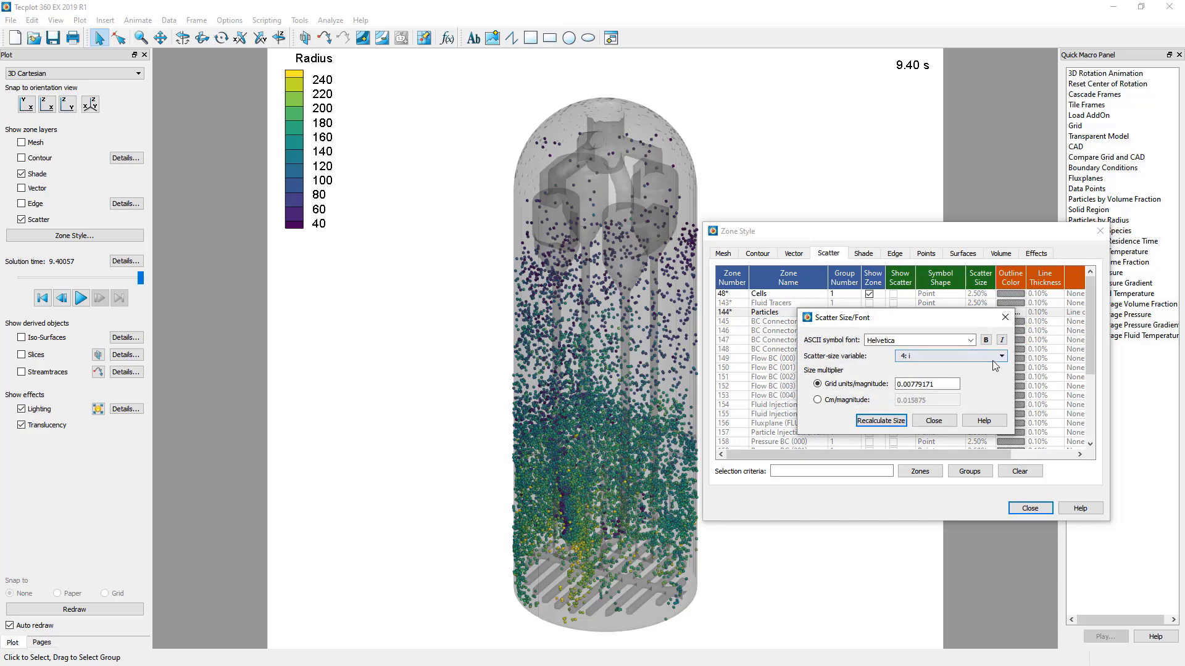
click(1001, 357)
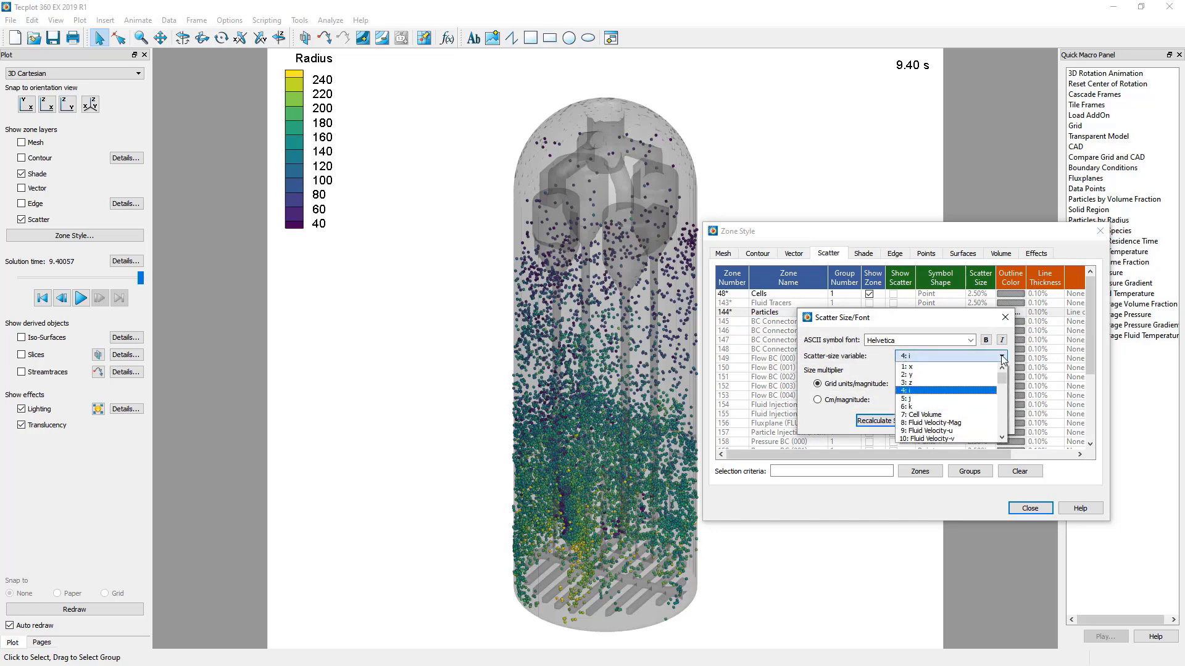
scroll(1000, 378, down, 4)
scroll(1000, 378, down, 10)
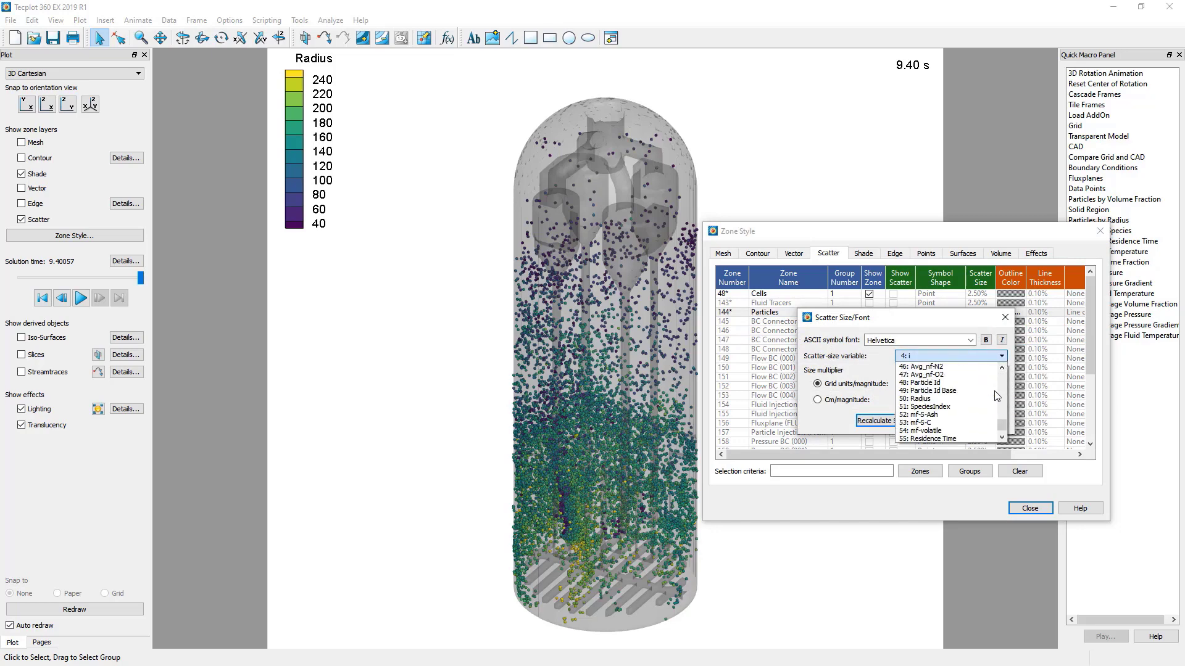
click(988, 402)
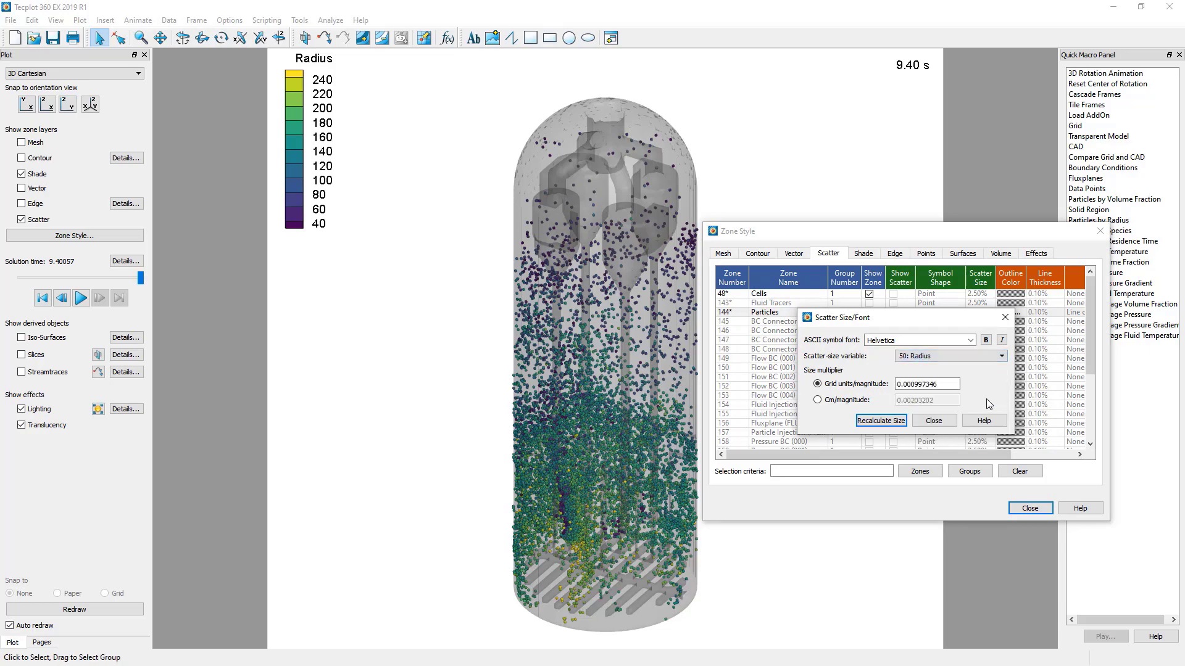
click(944, 422)
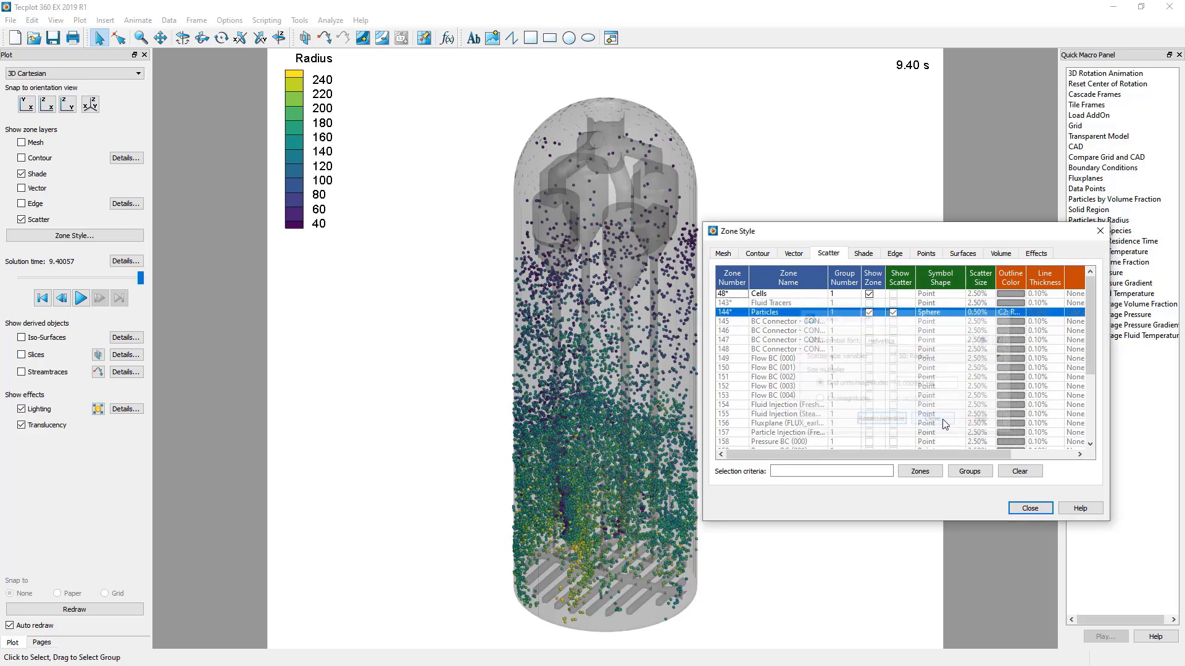
click(974, 316)
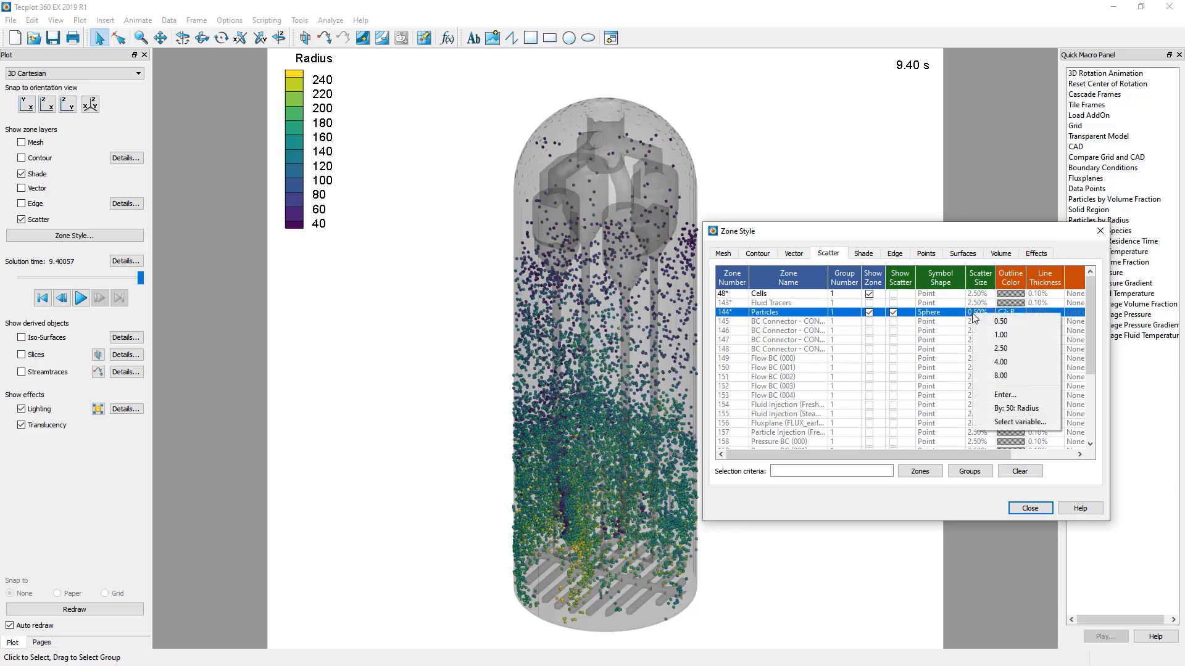
click(1022, 410)
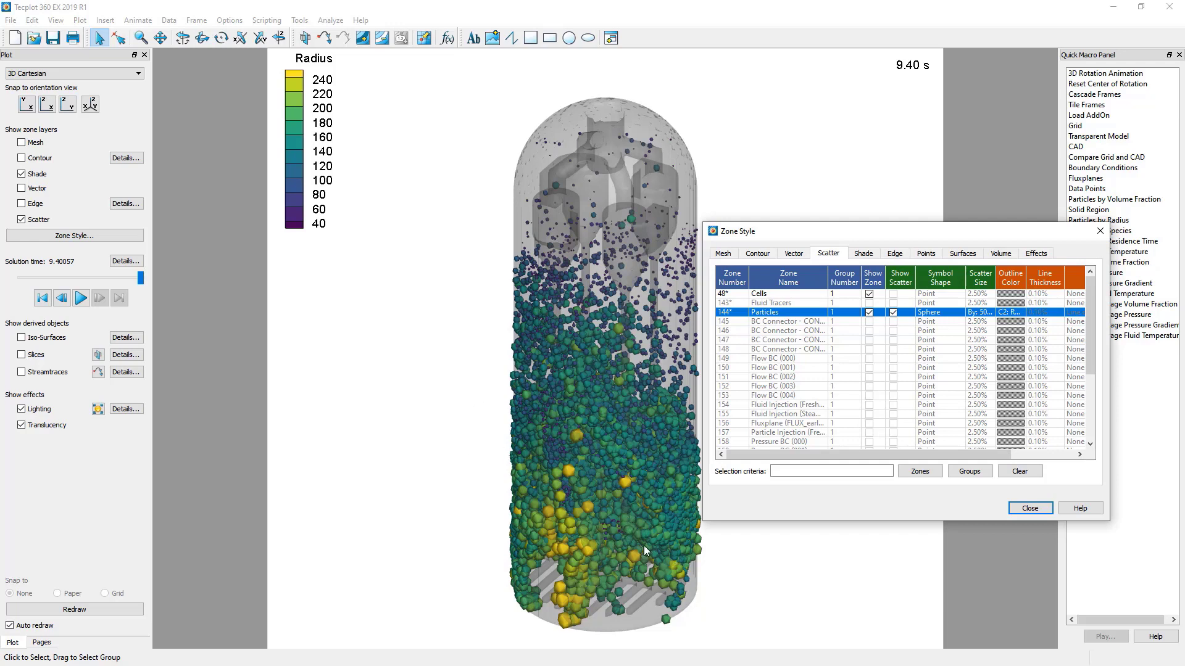
Set the scatter size multiplier for the Radius variable to 0.0005 grid units/magnitude and finish the zone styling
click(976, 316)
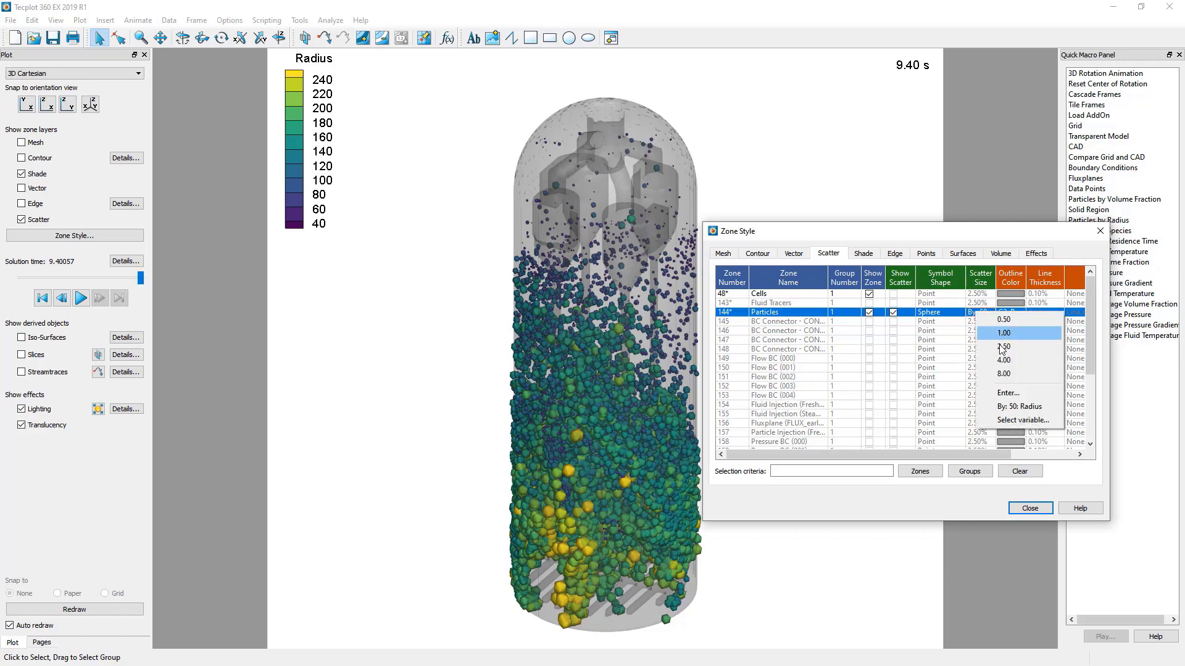
click(1021, 422)
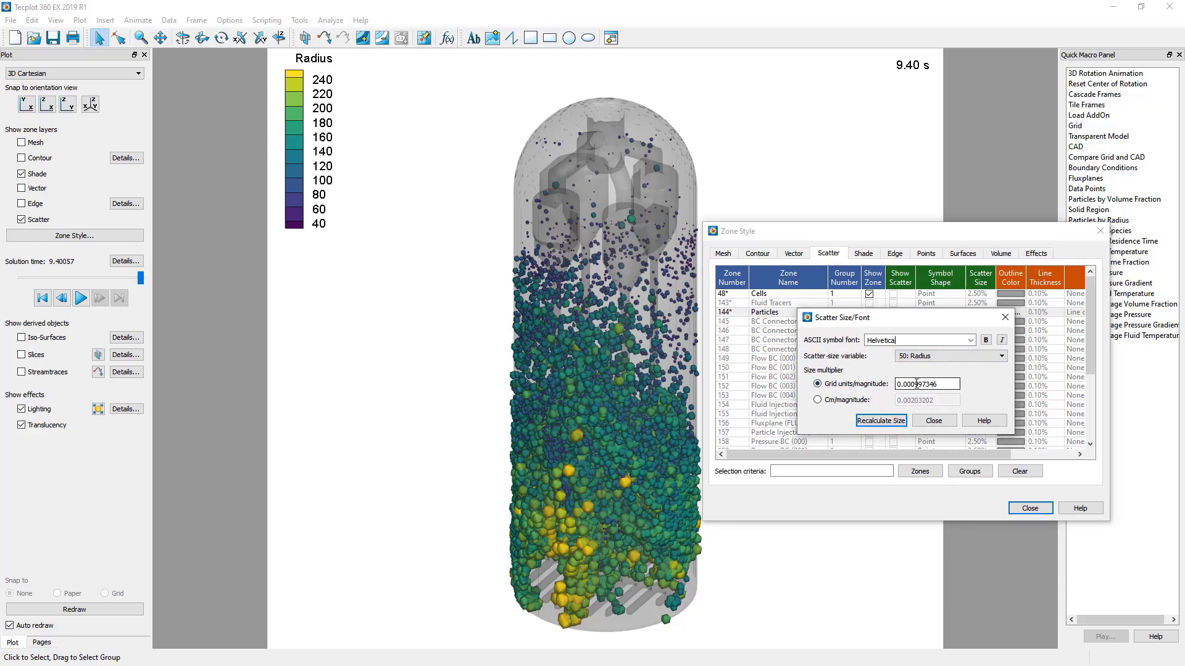
drag(916, 385, 939, 393)
text(5)
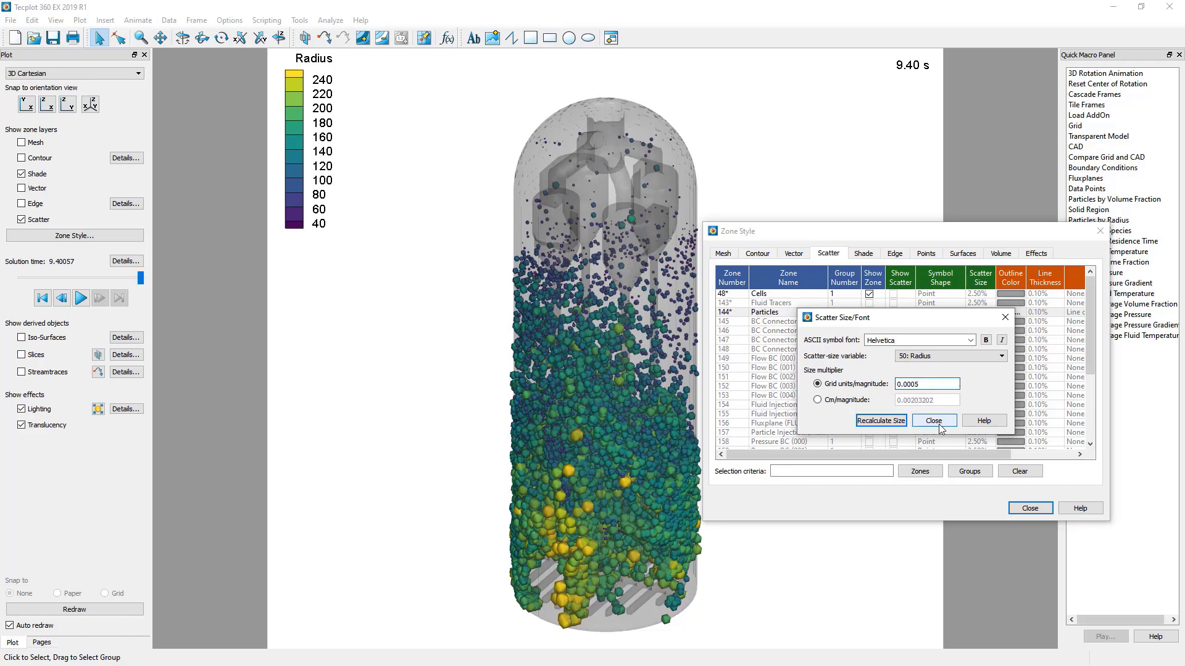
click(933, 420)
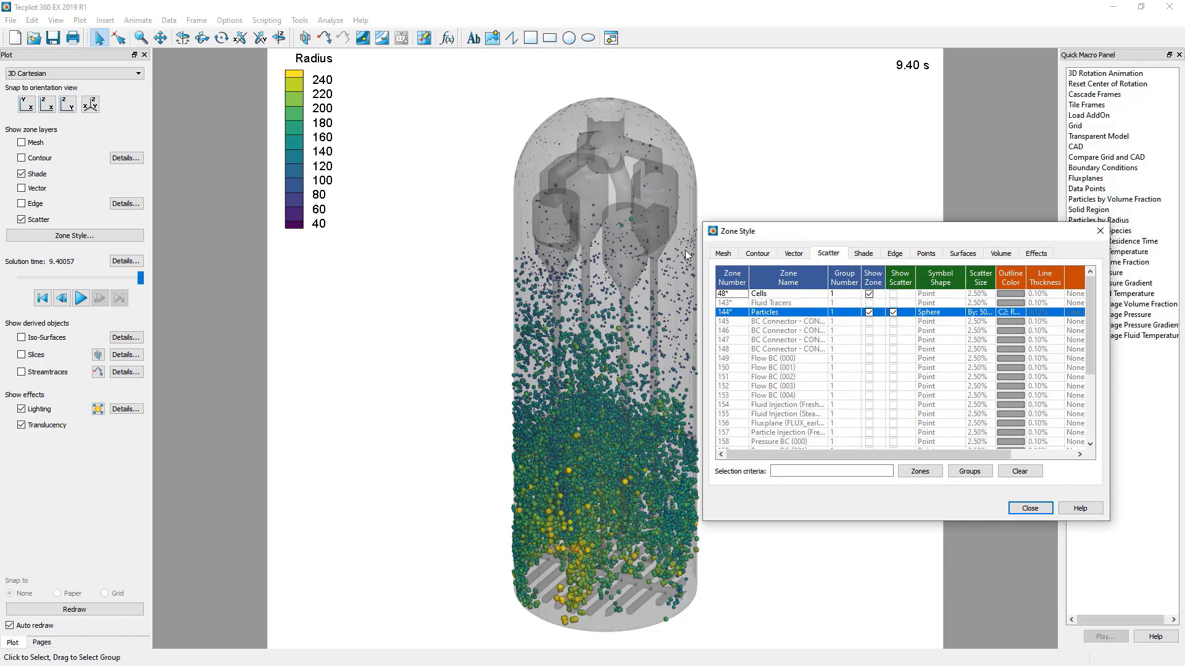
click(1038, 509)
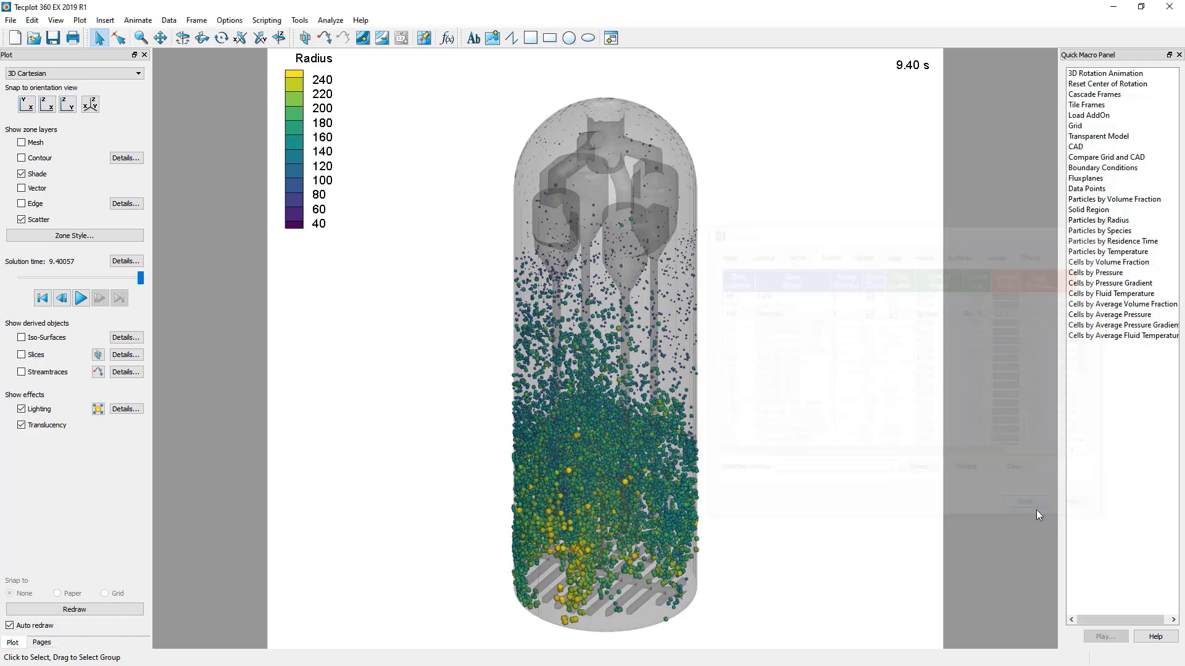
Rotate the 3D vessel to examine the particle size distribution from another side
click(182, 37)
drag(631, 512, 729, 517)
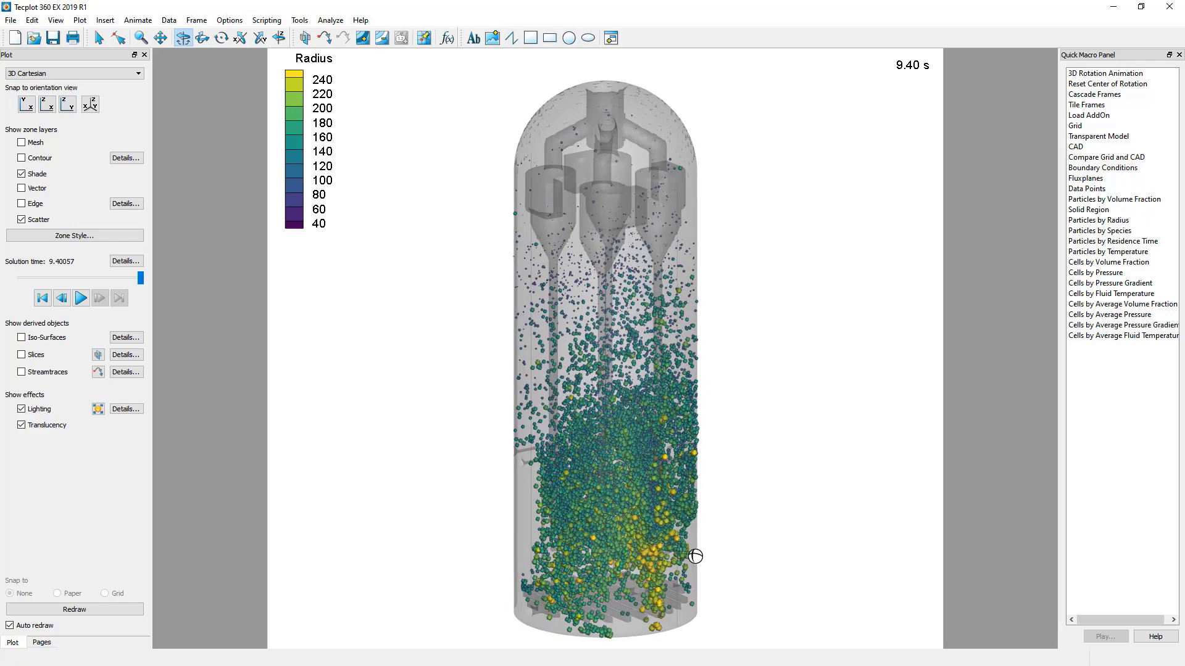